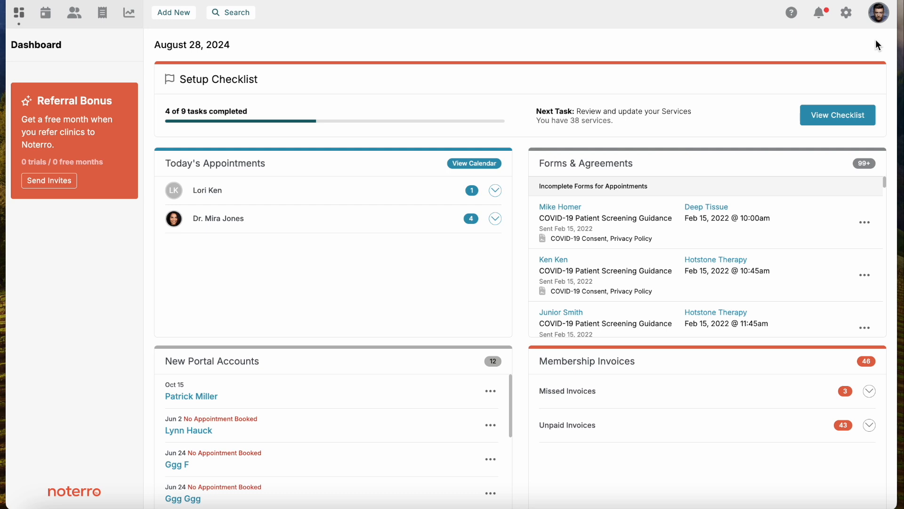
Open the clinic's insurance settings and review the fields for adding a new insurer, closing the form without saving
left_click(847, 13)
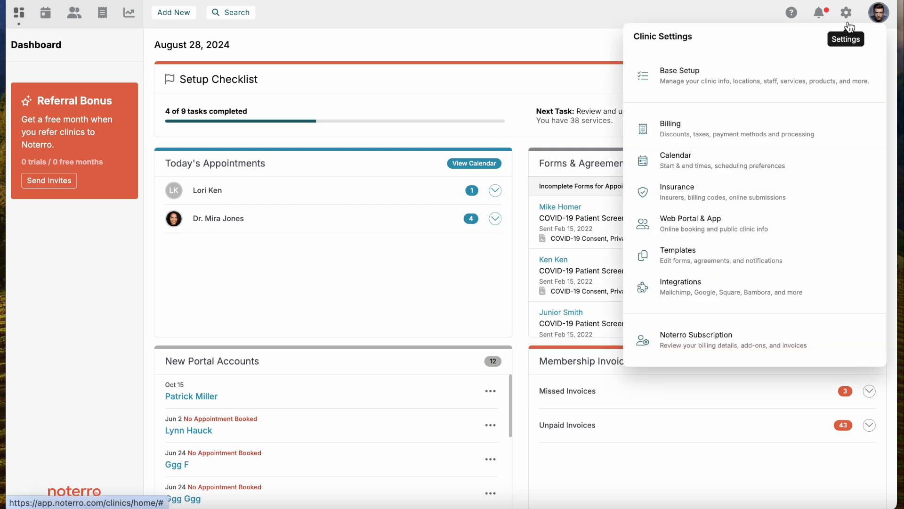
left_click(699, 194)
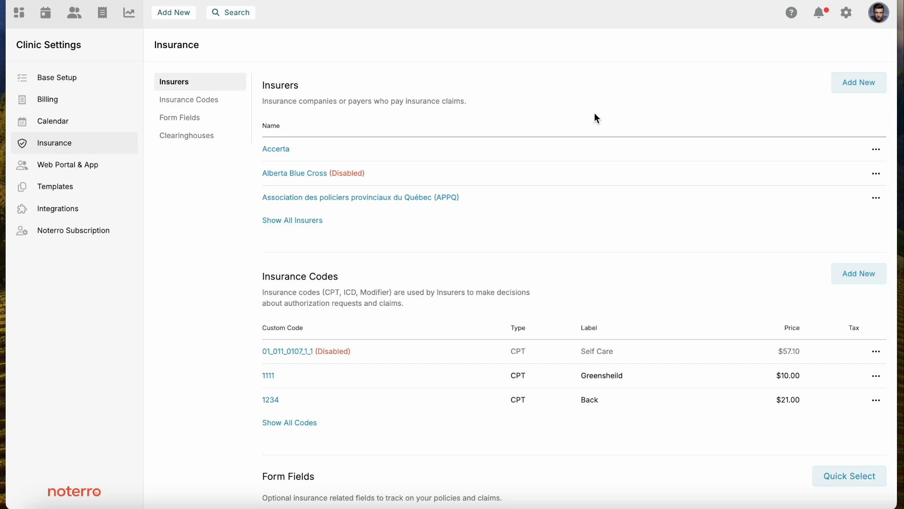
left_click(860, 84)
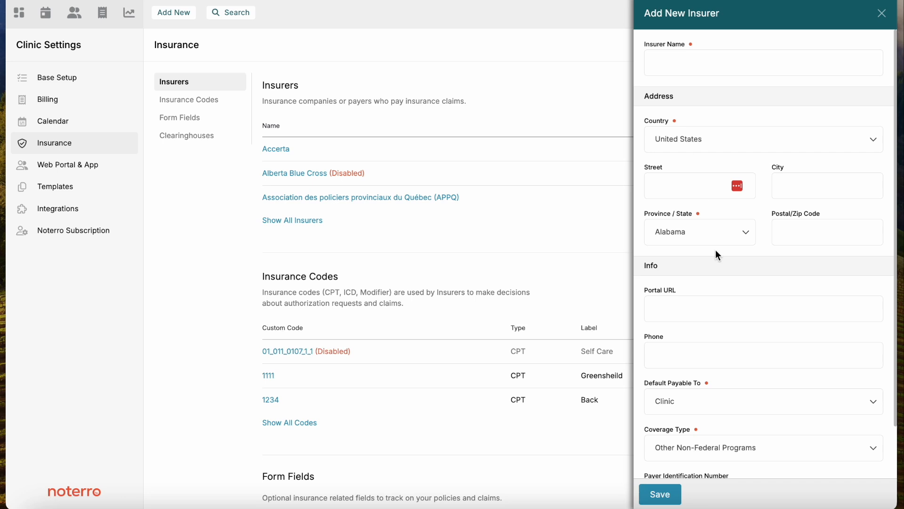
scroll(716, 255, "down", 2)
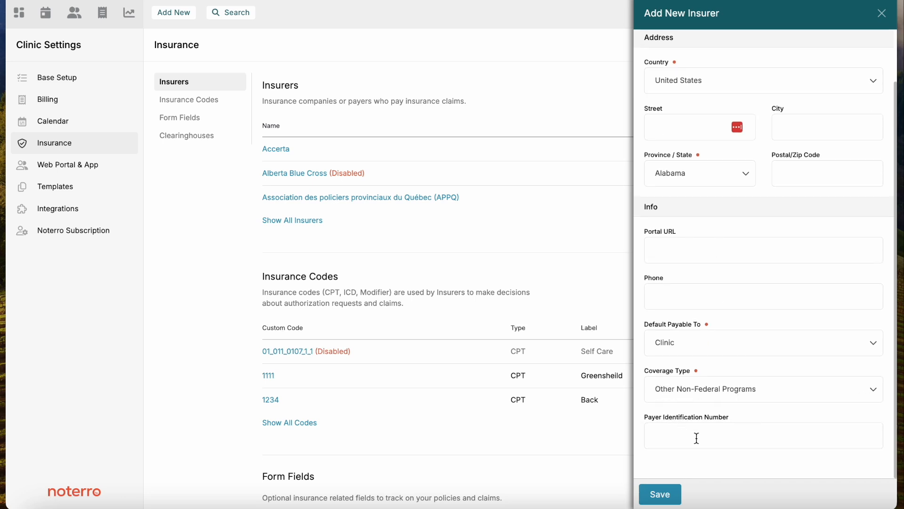
left_click(882, 14)
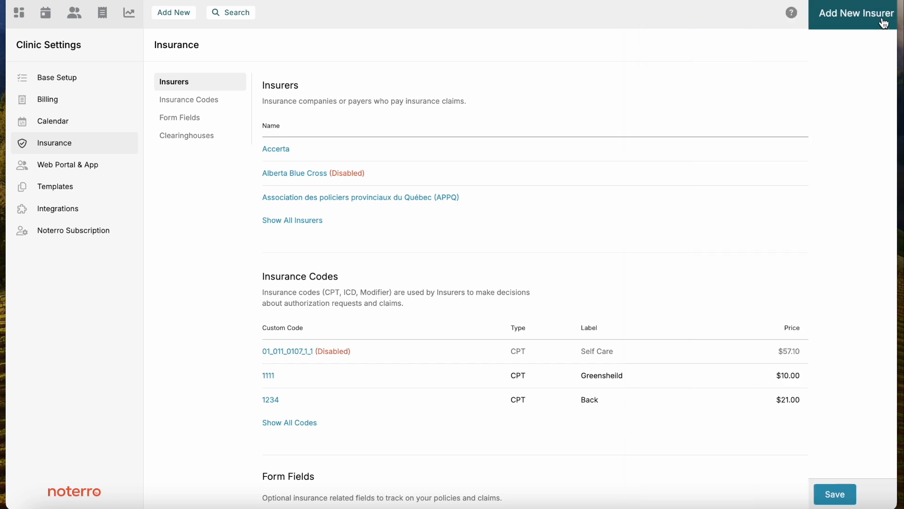
Review the new insurance code form with the CPT, ICD and Modifier types, closing it without saving
scroll(605, 164, "down", 3)
scroll(605, 164, "down", 3)
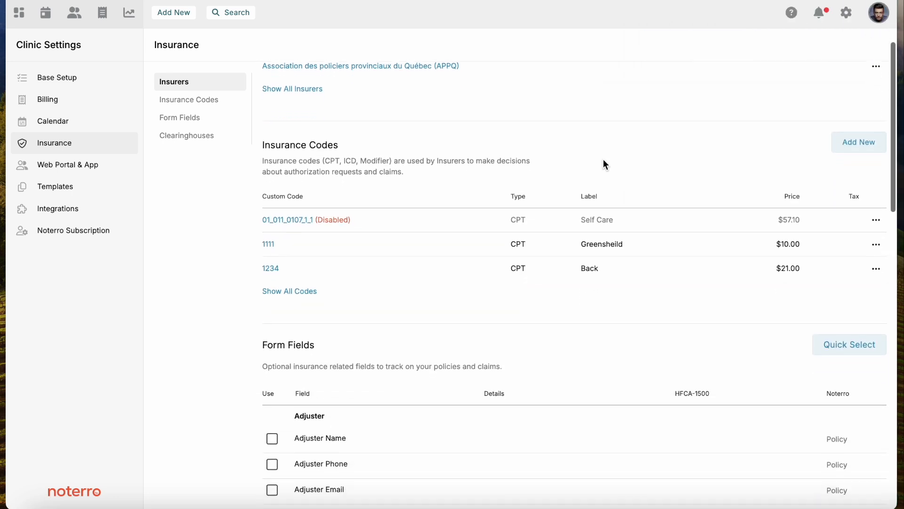
scroll(605, 164, "up", 1)
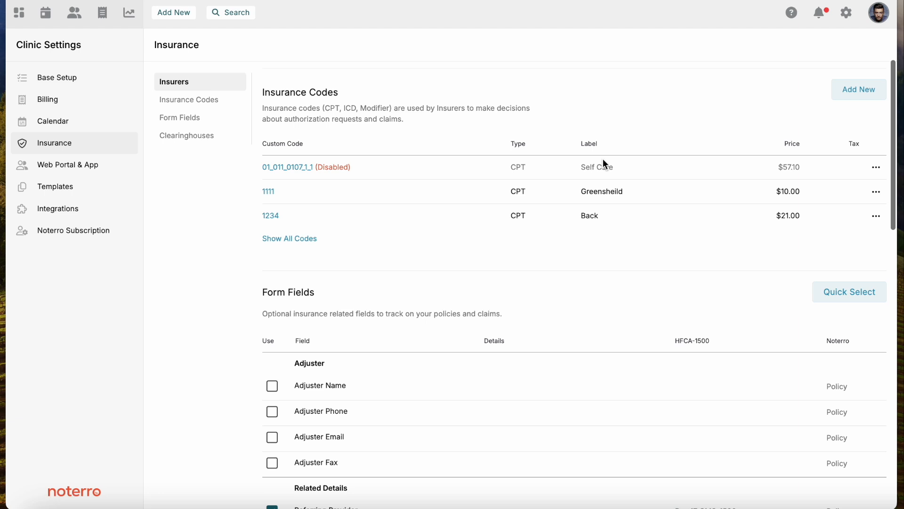
left_click(852, 92)
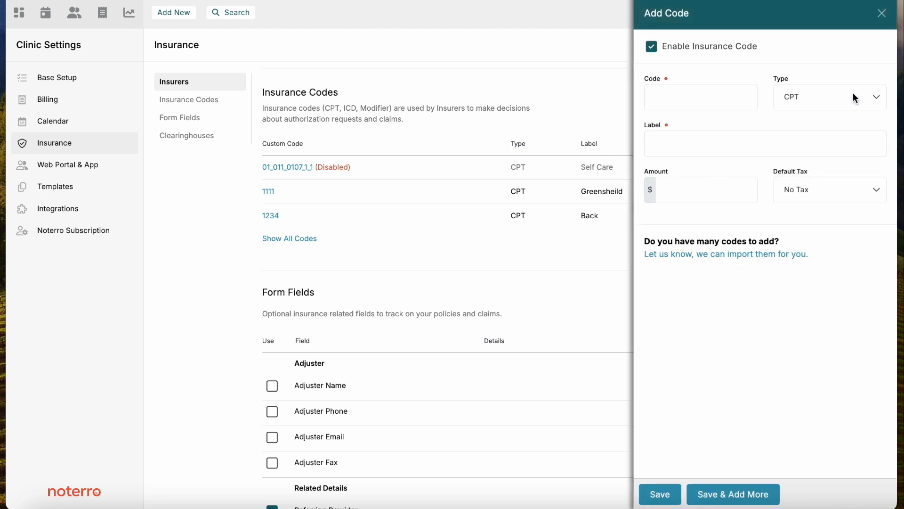
left_click(849, 97)
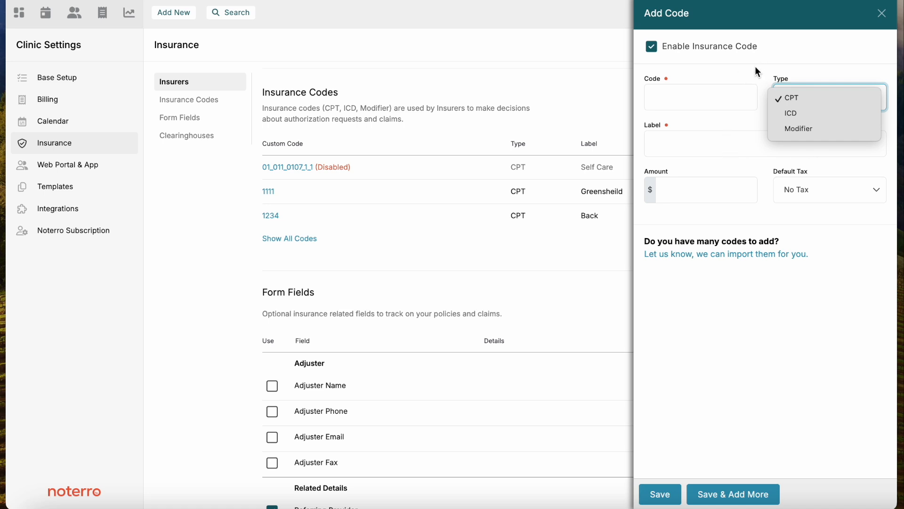
left_click(806, 90)
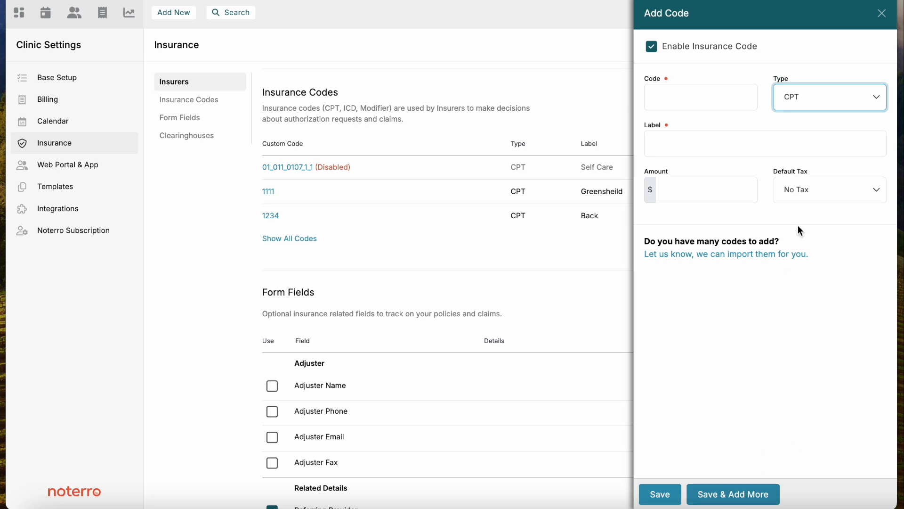
left_click(815, 103)
left_click(791, 118)
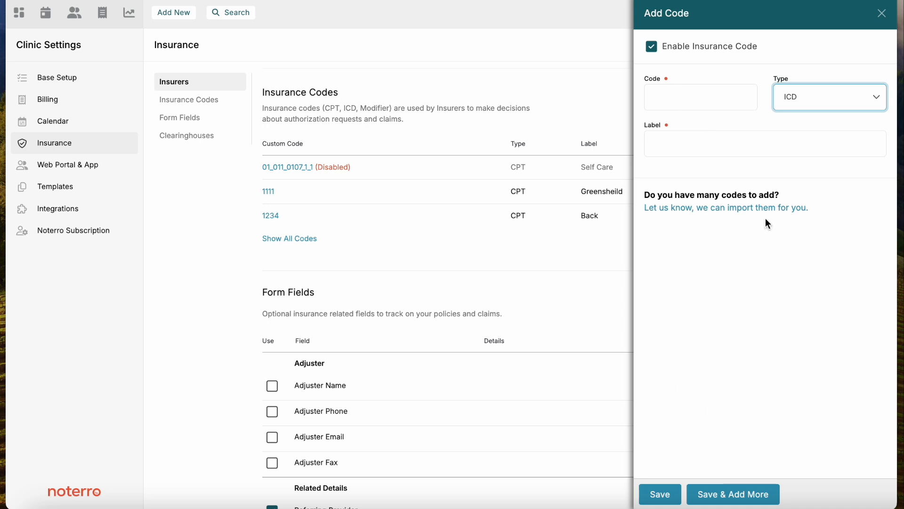
left_click(826, 101)
left_click(813, 113)
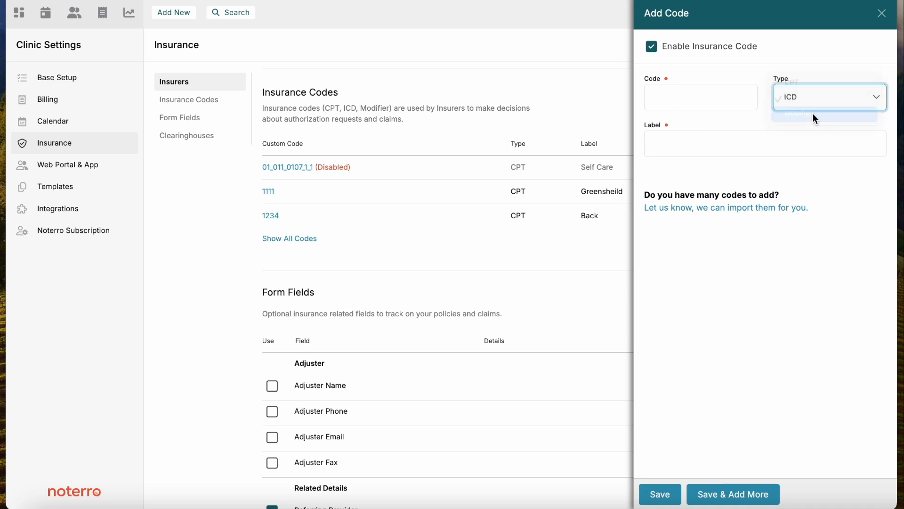
left_click(882, 13)
Show all insurance codes and review the complete list with types, labels, prices and taxes
scroll(478, 392, "down", 1)
scroll(479, 392, "up", 1)
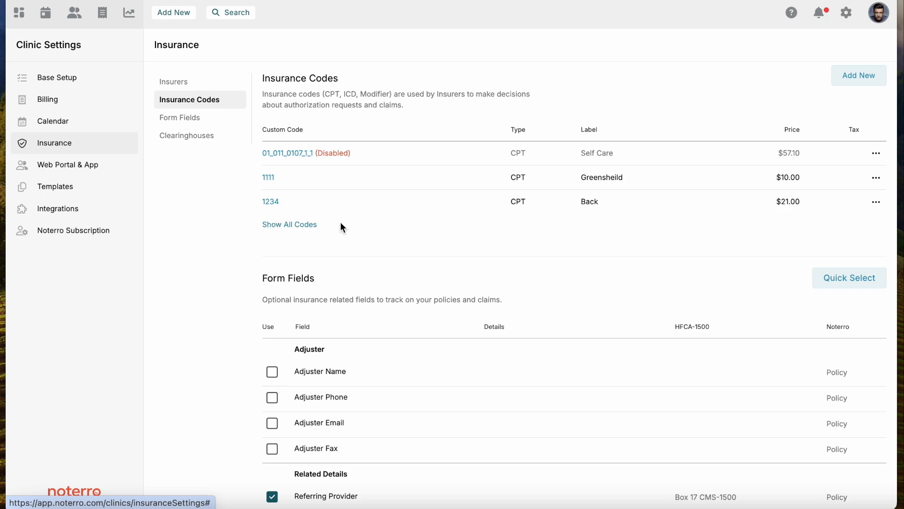
left_click(304, 229)
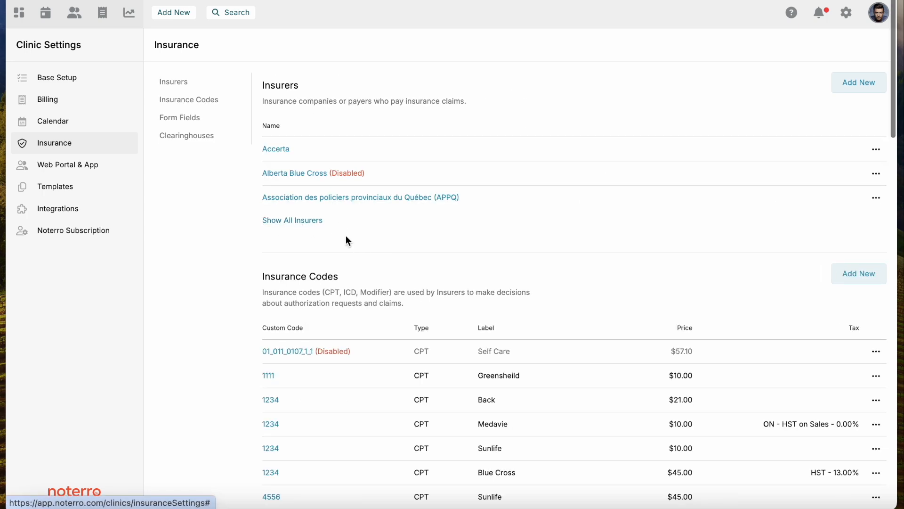
scroll(413, 256, "down", 6)
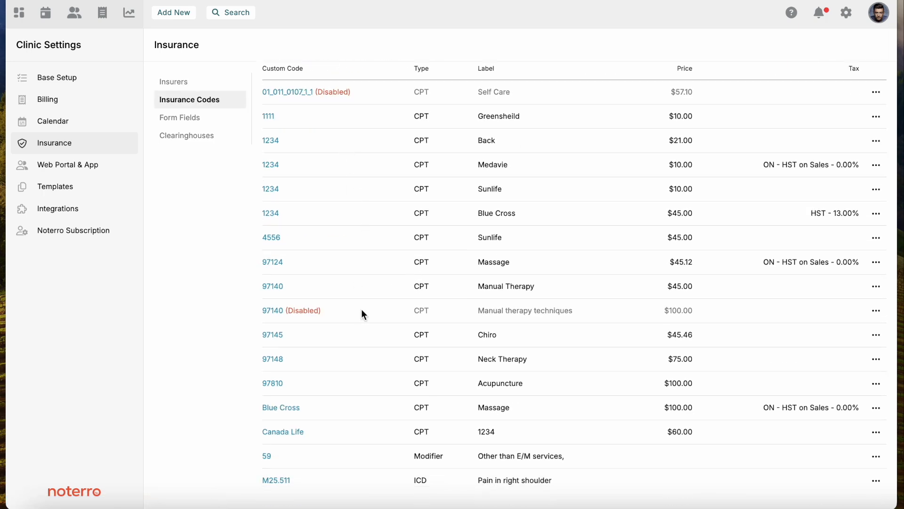
scroll(363, 313, "down", 2)
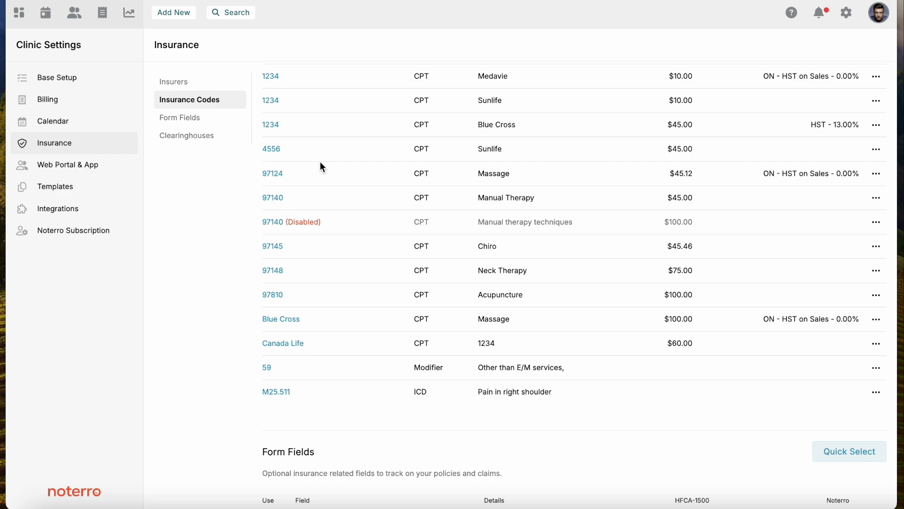
View the Quick Select presets for the insurance form fields and close them without choosing one
left_click(189, 118)
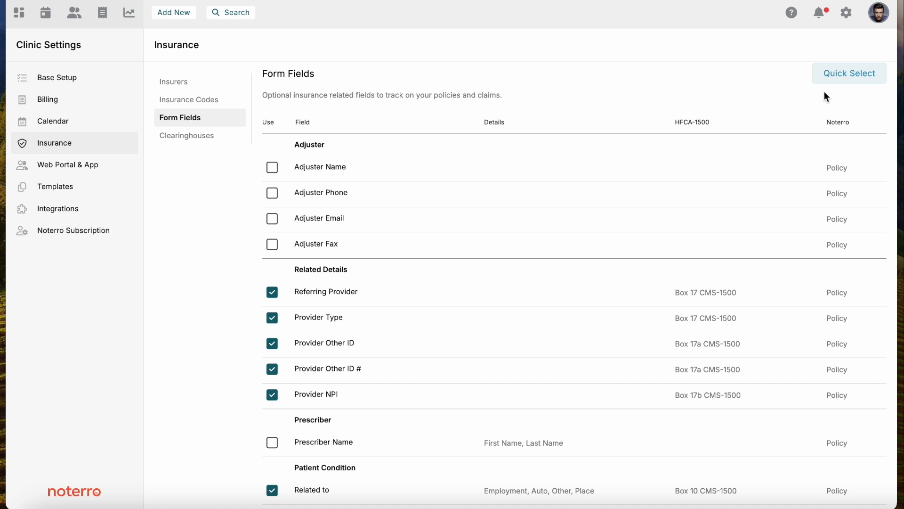
left_click(839, 79)
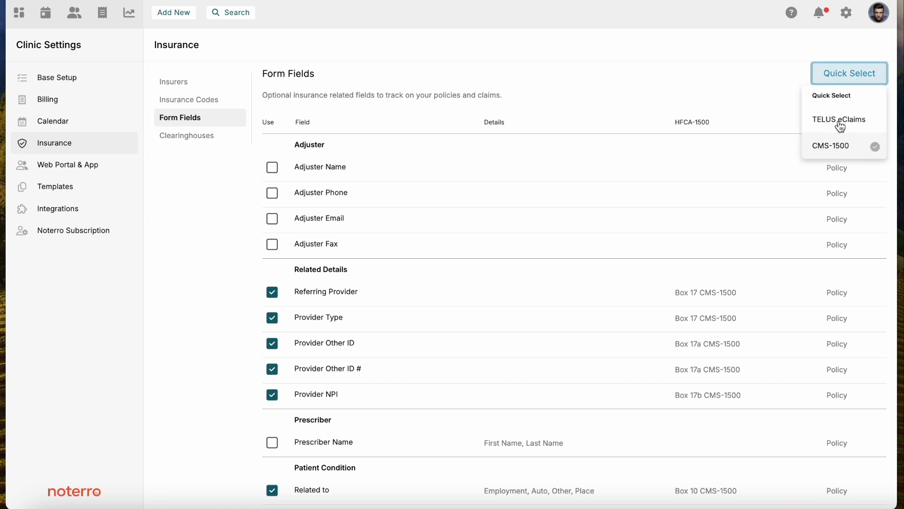
left_click(688, 93)
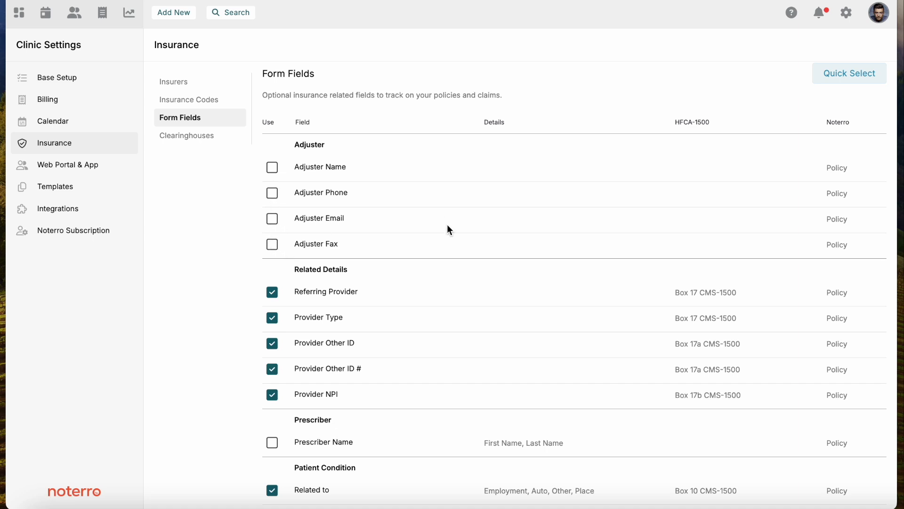
Disable the Prior Authorization Expiry Date and Prior Authorization Max. Visits fields in the insurance form fields
scroll(448, 231, "down", 5)
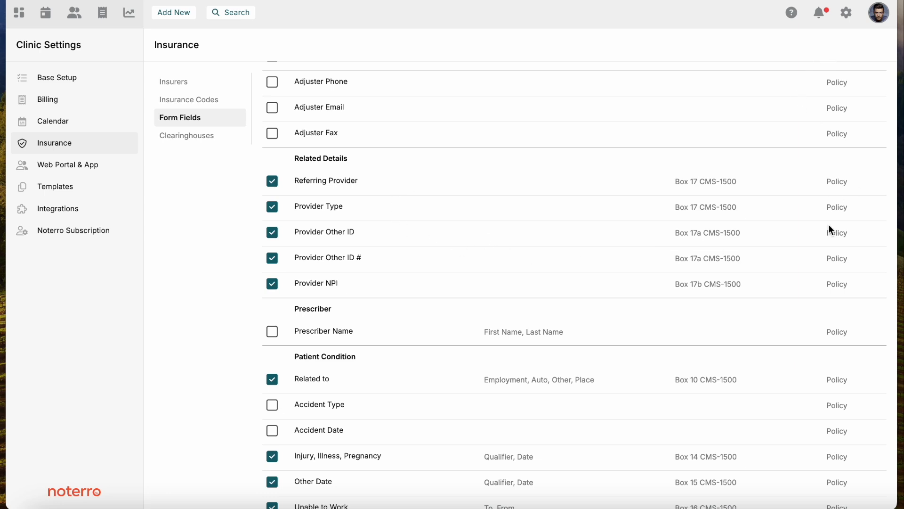
scroll(843, 296, "down", 10)
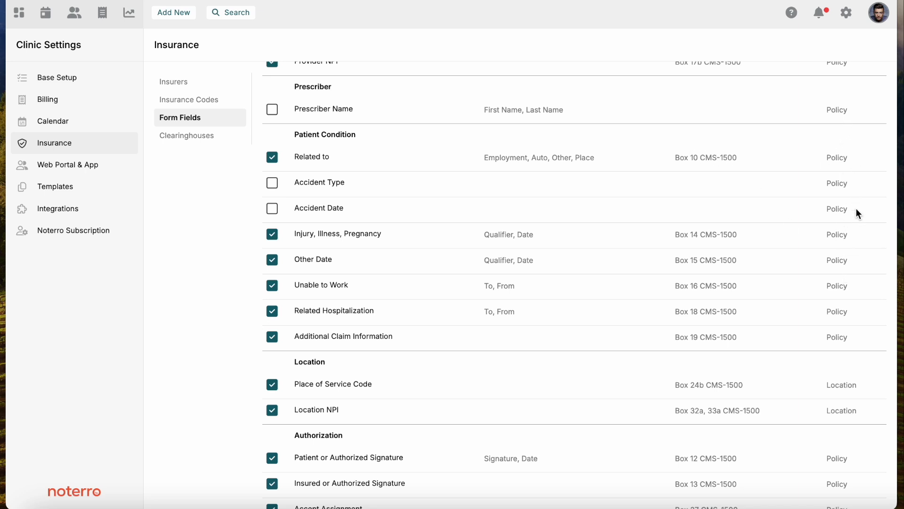
scroll(855, 237, "down", 5)
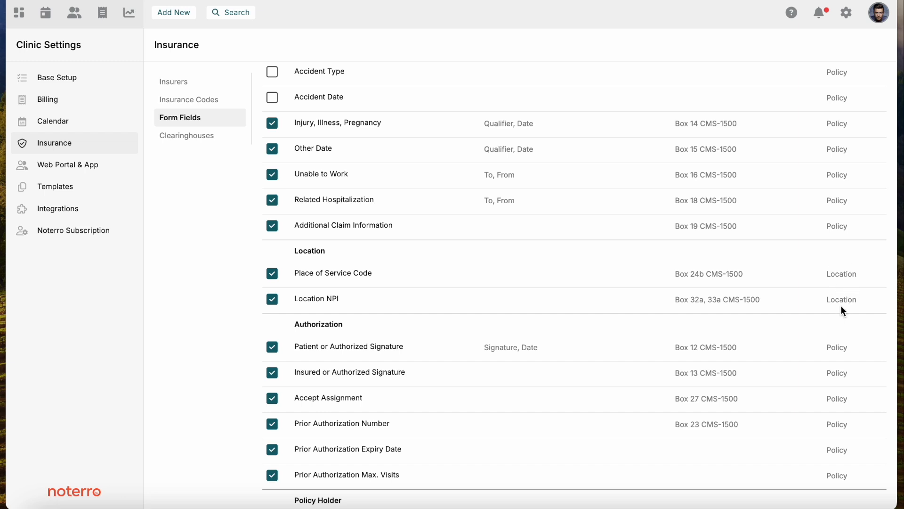
scroll(841, 306, "down", 3)
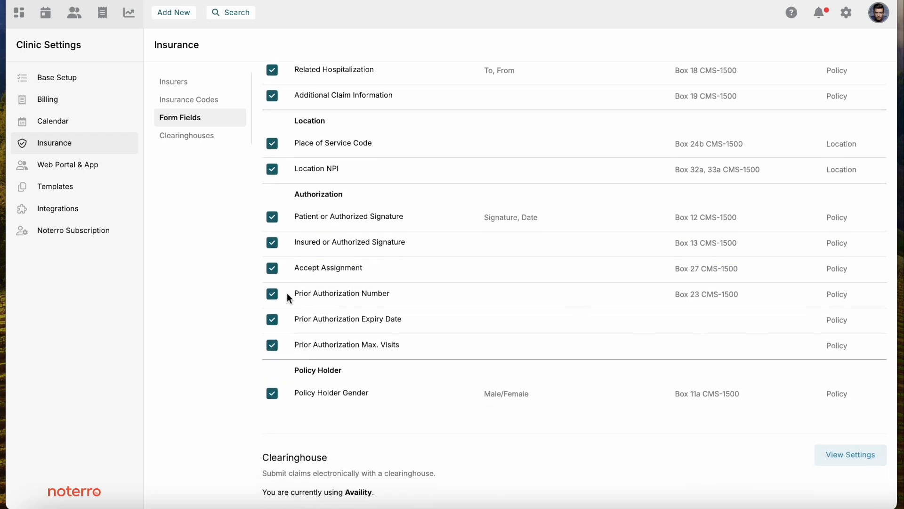
left_click(273, 320)
left_click(272, 345)
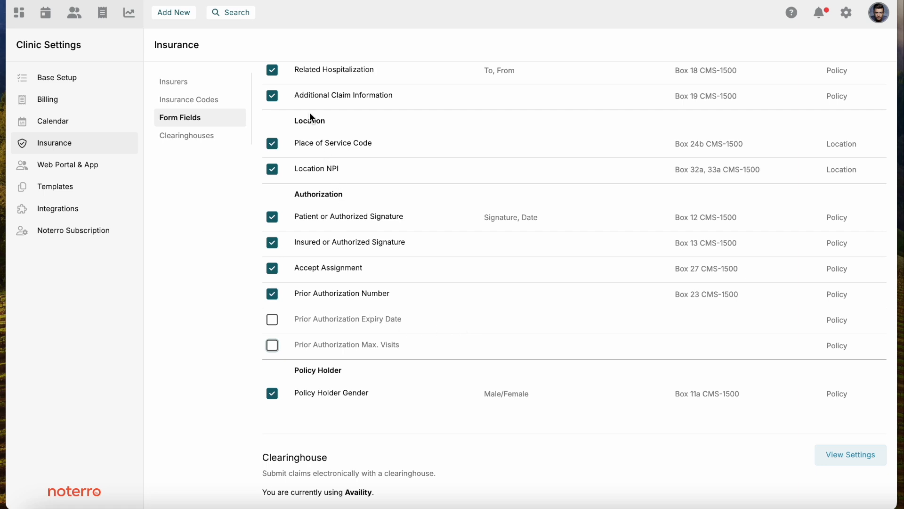
Review the Availity Essentials Pro option in the clearinghouse settings and save Availity Essentials as the clearinghouse
scroll(310, 115, "up", 1)
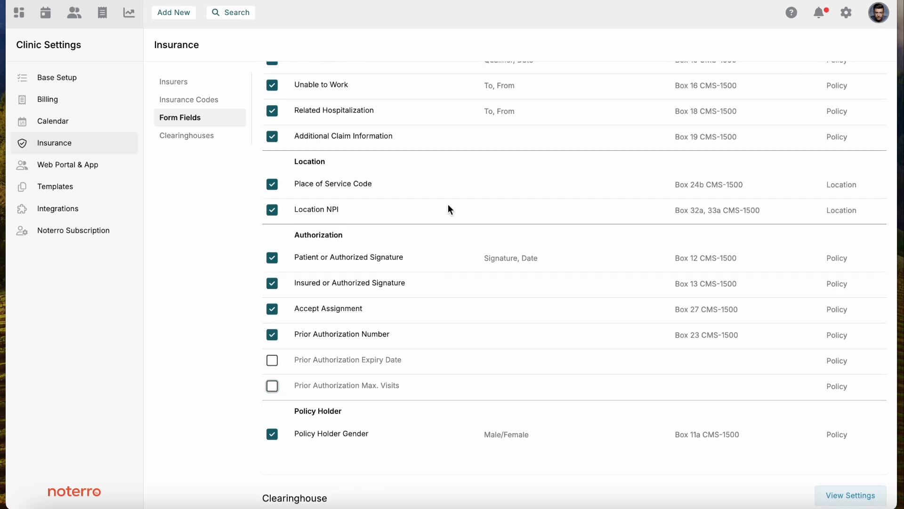
scroll(448, 205, "down", 2)
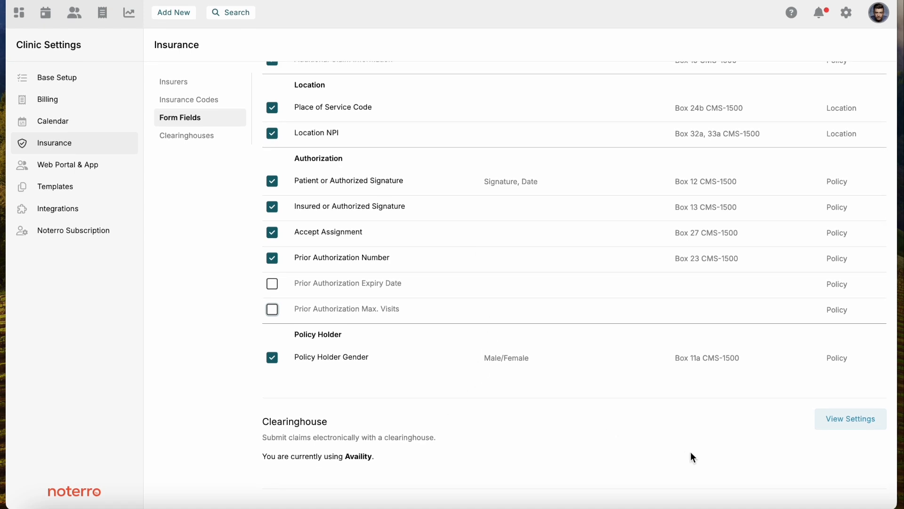
left_click(844, 430)
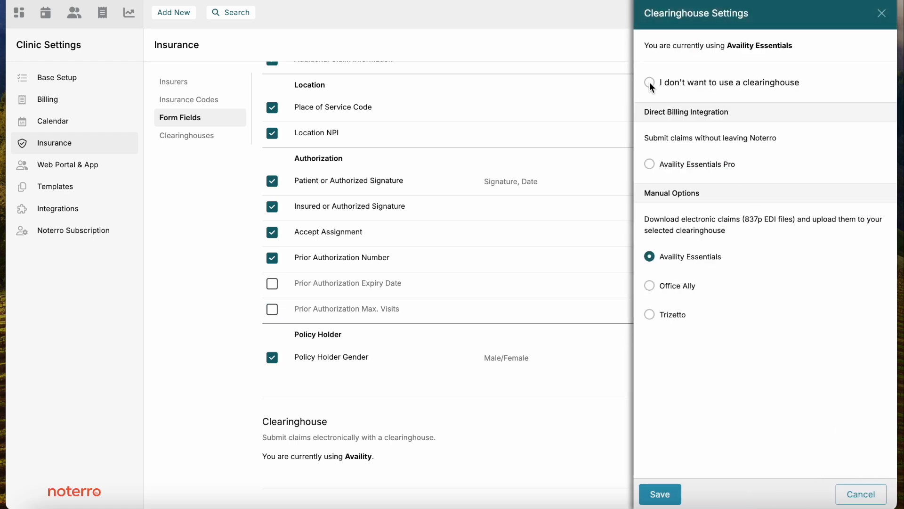
left_click(649, 165)
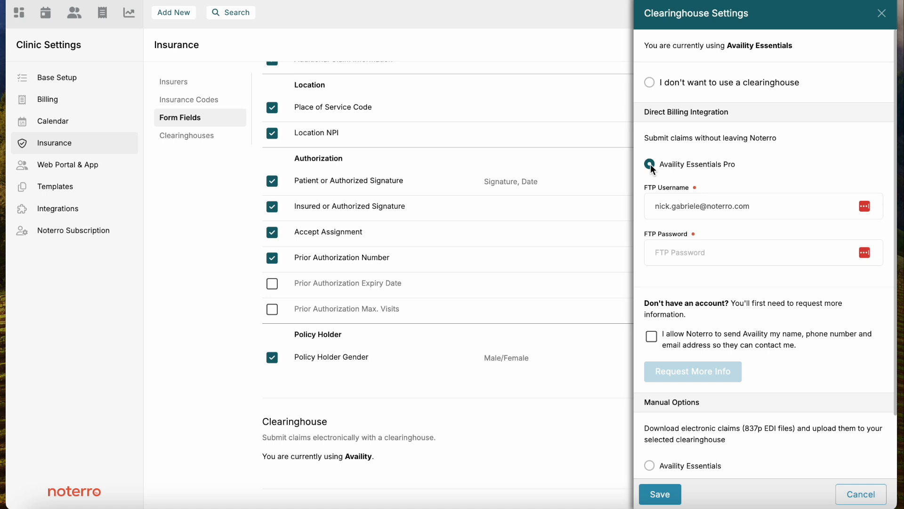
scroll(696, 285, "down", 3)
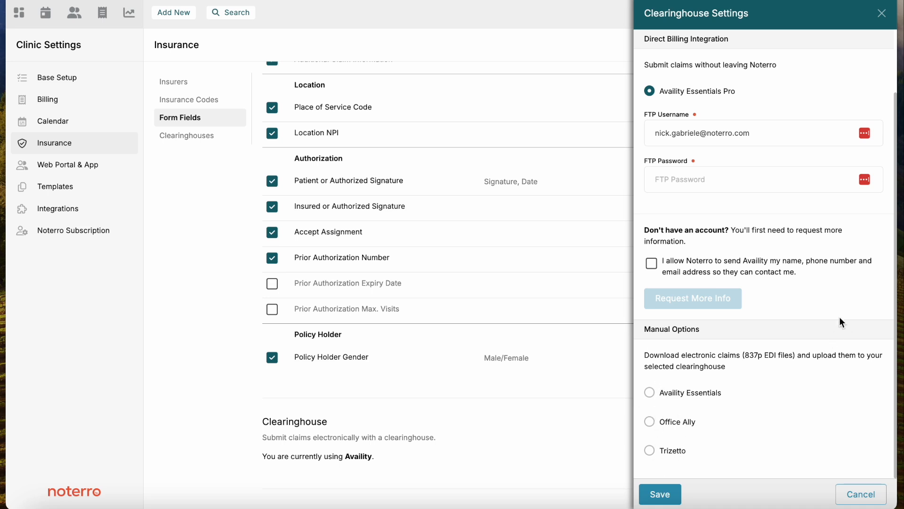
left_click(650, 395)
left_click(660, 494)
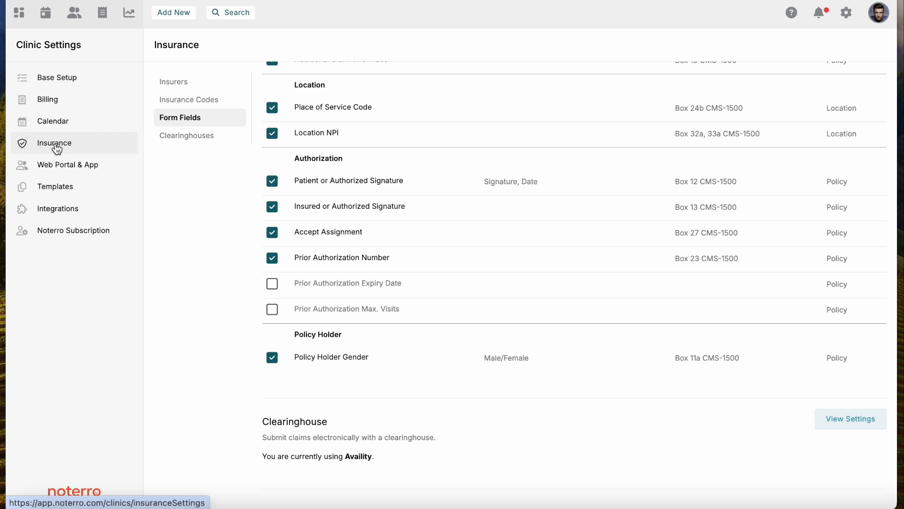
Review the insurance details of the Complete Care Physiotherapy Services (Mountain) location in the base setup, closing it without saving
left_click(54, 86)
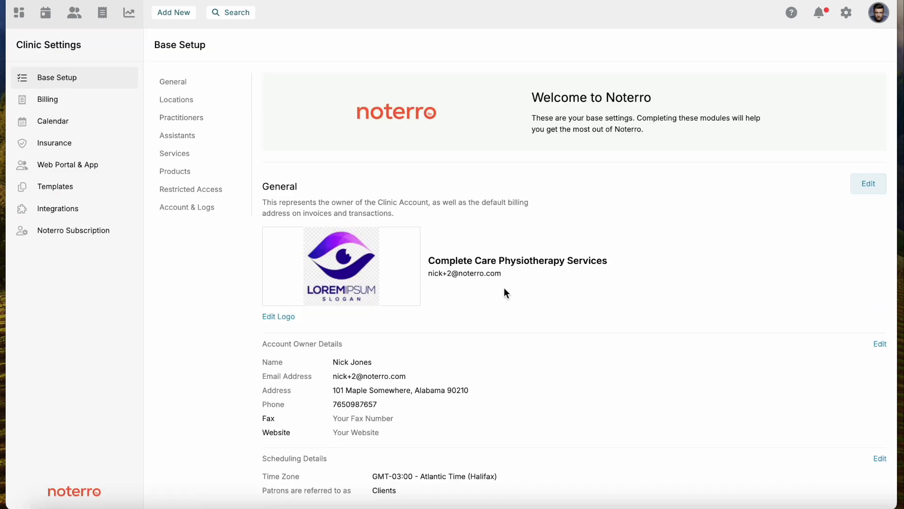
scroll(505, 293, "down", 2)
scroll(504, 293, "down", 6)
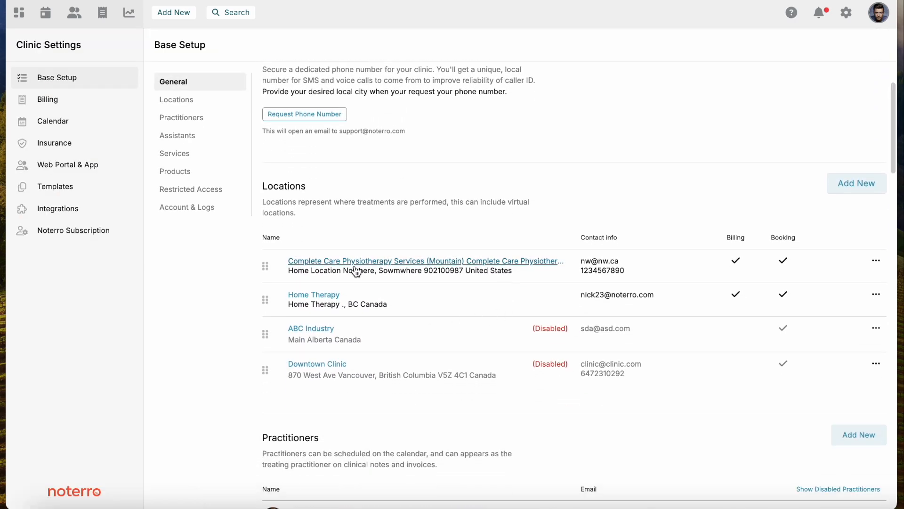
left_click(354, 262)
scroll(755, 346, "down", 4)
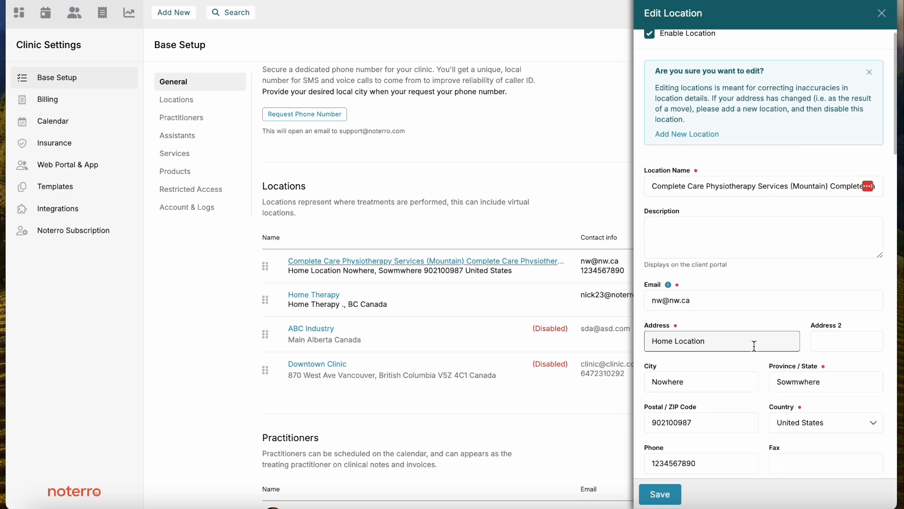
scroll(754, 346, "down", 7)
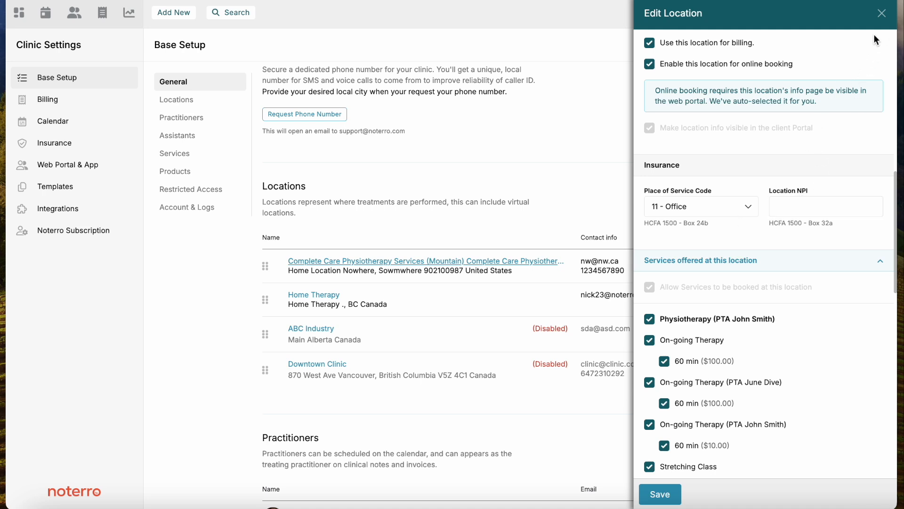
left_click(882, 13)
Open the first listed practitioner's details and examine the insurance fields that populate the HCFA-1500 forms
scroll(488, 345, "down", 3)
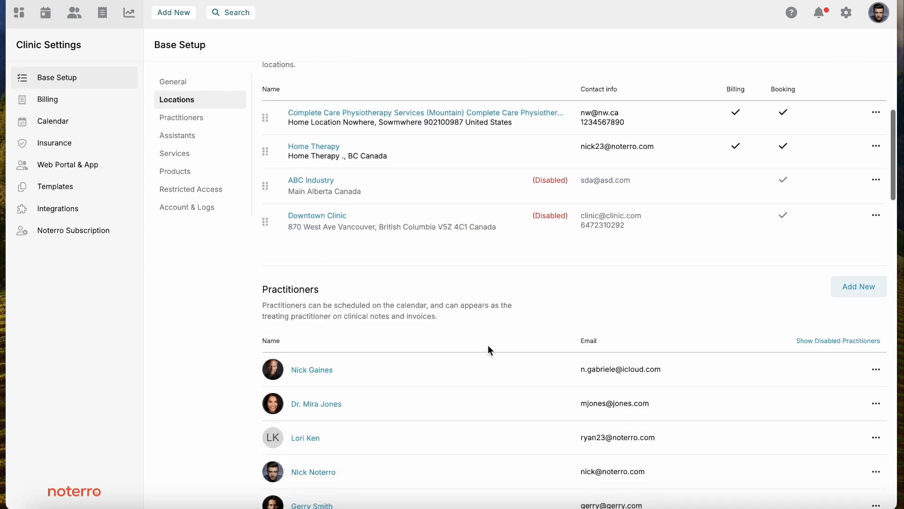
scroll(488, 349, "down", 2)
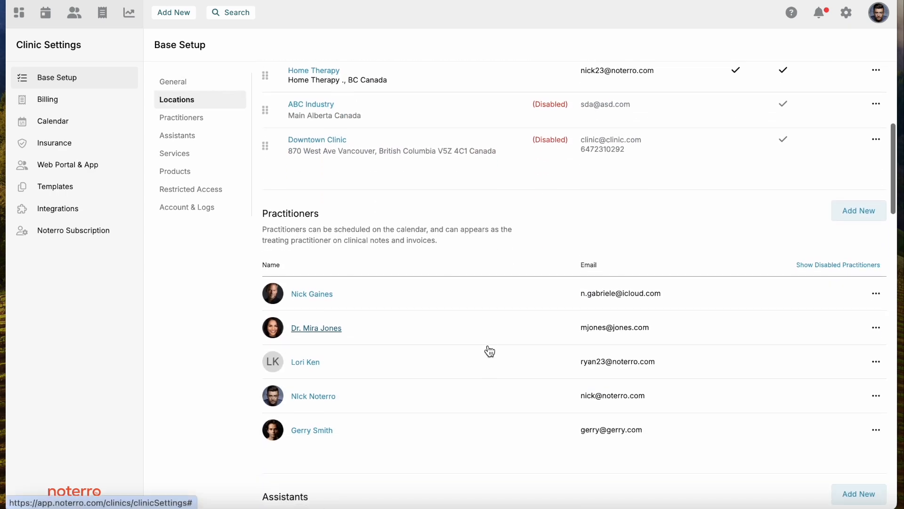
left_click(295, 297)
scroll(708, 386, "down", 2)
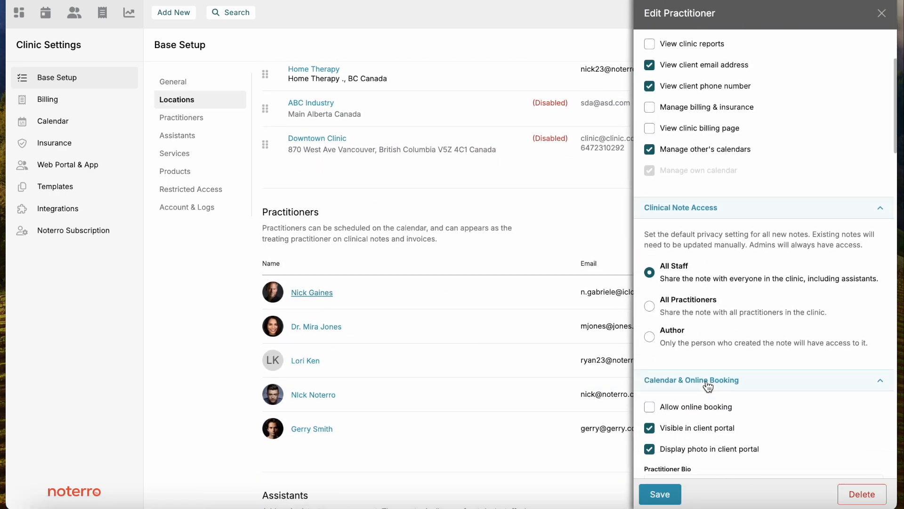
scroll(707, 380, "down", 6)
scroll(707, 380, "down", 12)
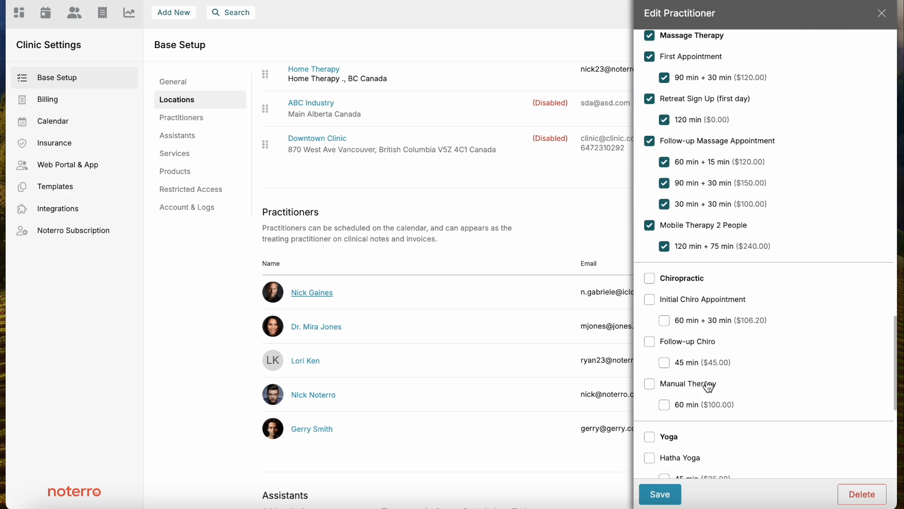
scroll(706, 380, "down", 8)
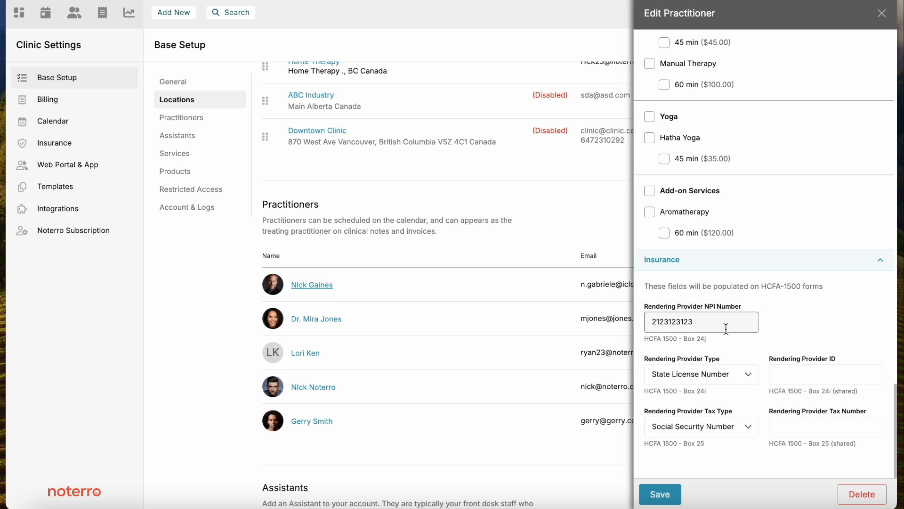
Review the practitioner's Rendering Provider Type and Rendering Provider Tax Type options without changing them, closing the practitioner without saving
left_click(739, 375)
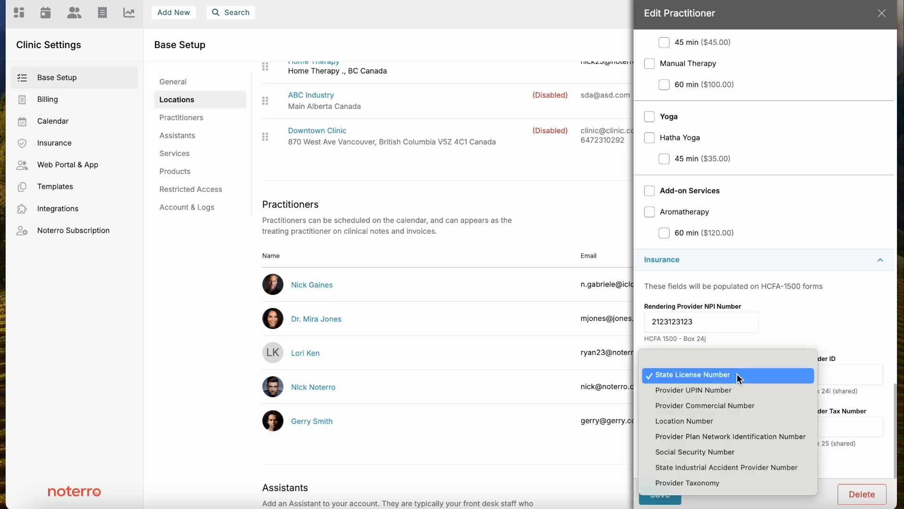
left_click(784, 336)
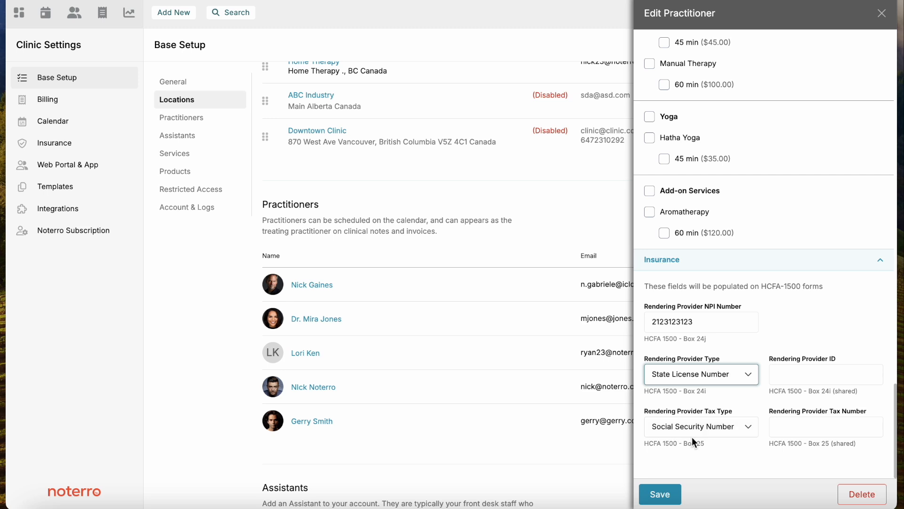
left_click(705, 429)
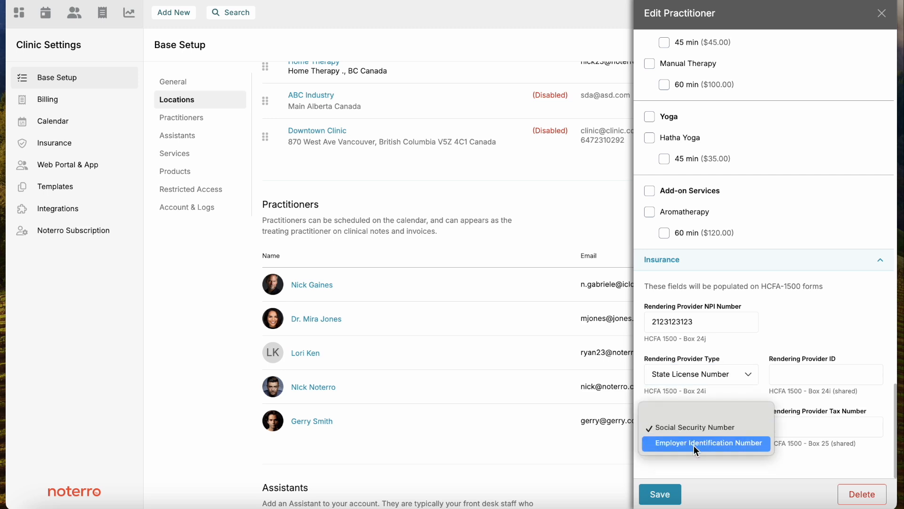
left_click(766, 460)
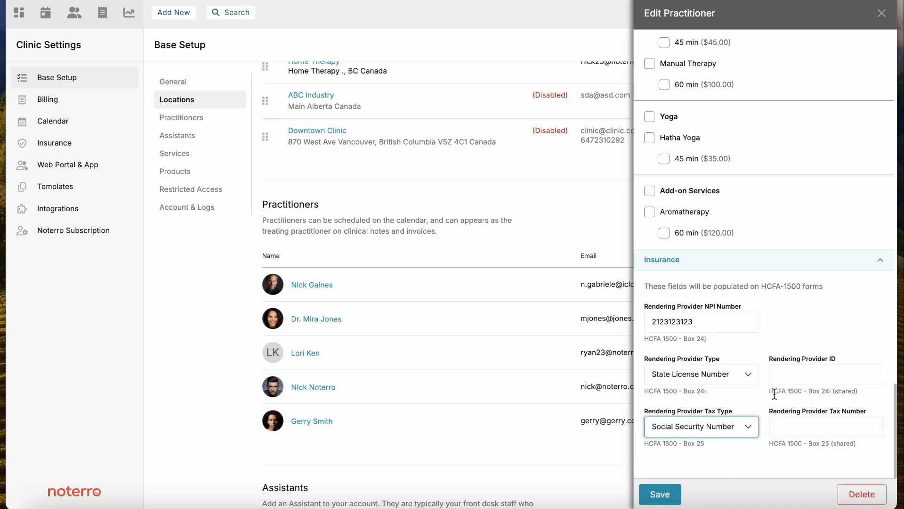
left_click(882, 16)
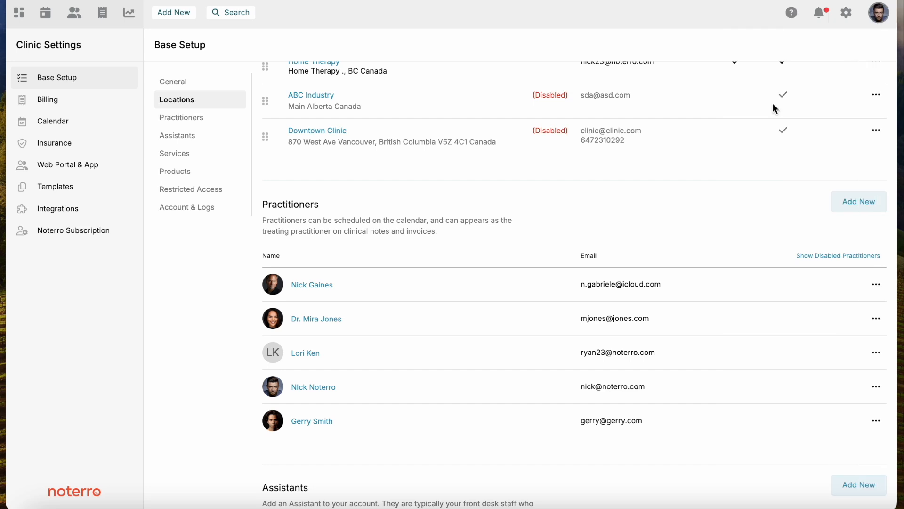